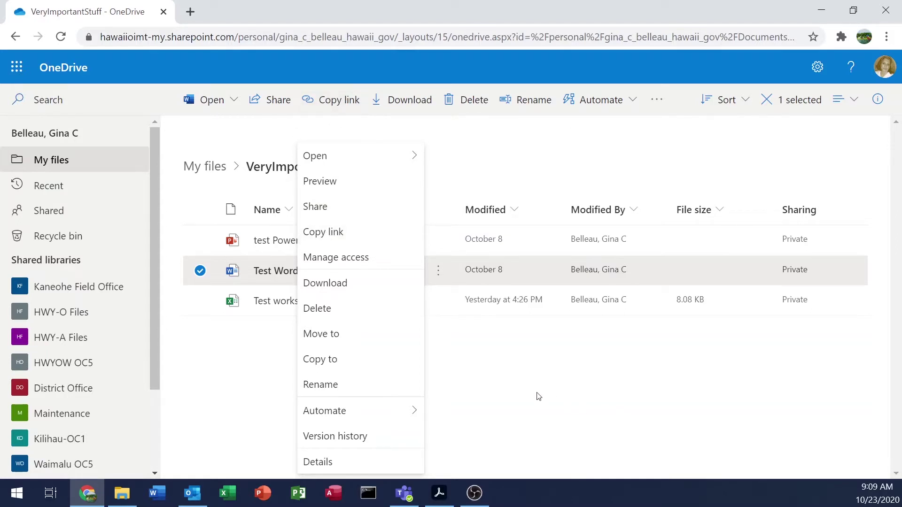
click(524, 386)
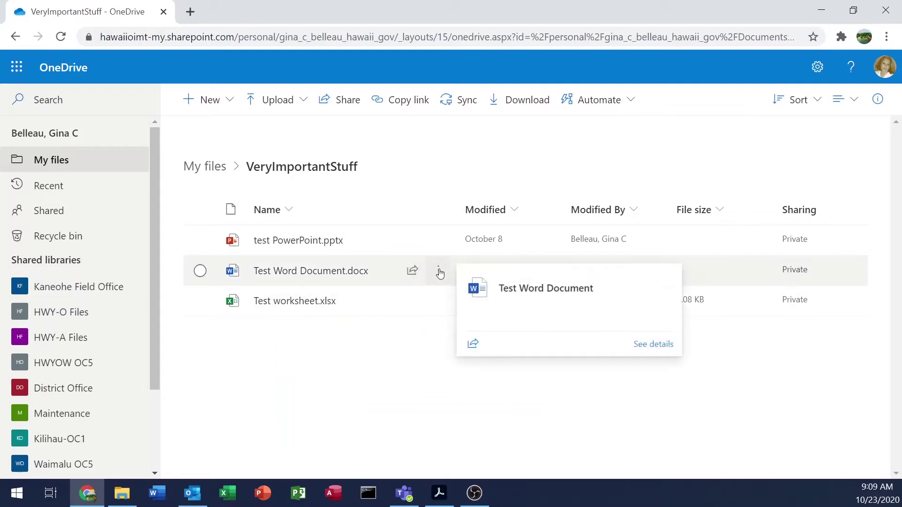
click(440, 271)
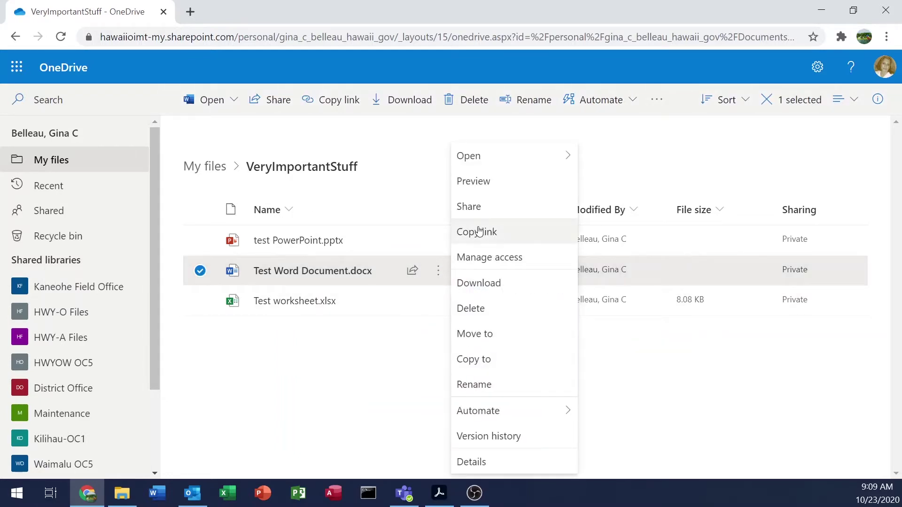
key(Escape)
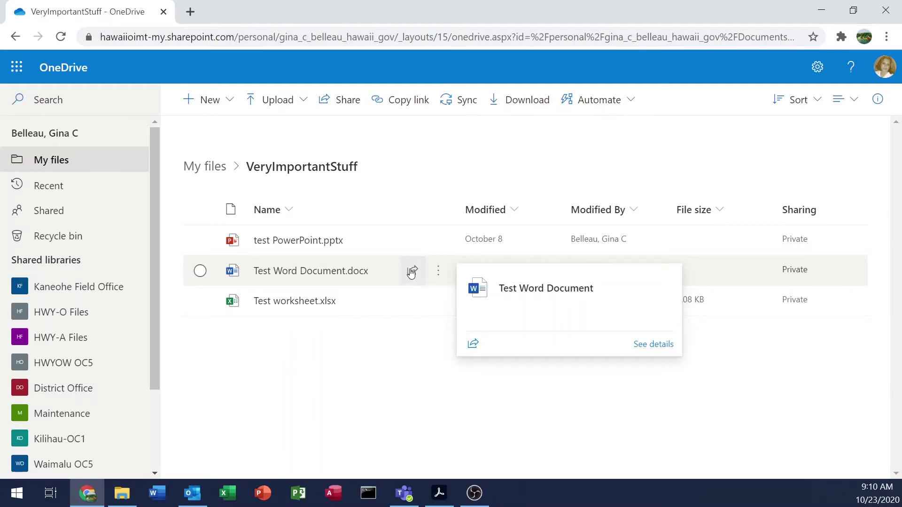
Start sharing Test Word Document.docx and open its link settings.
click(411, 271)
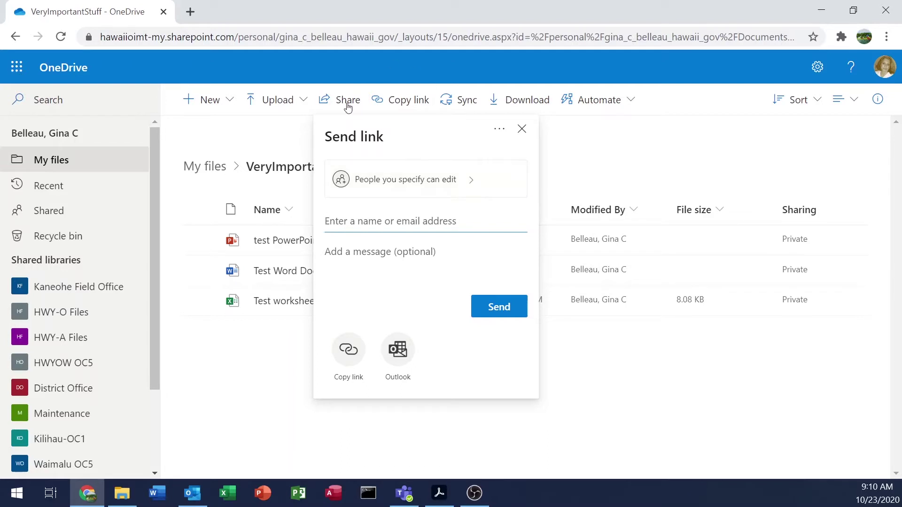
click(412, 190)
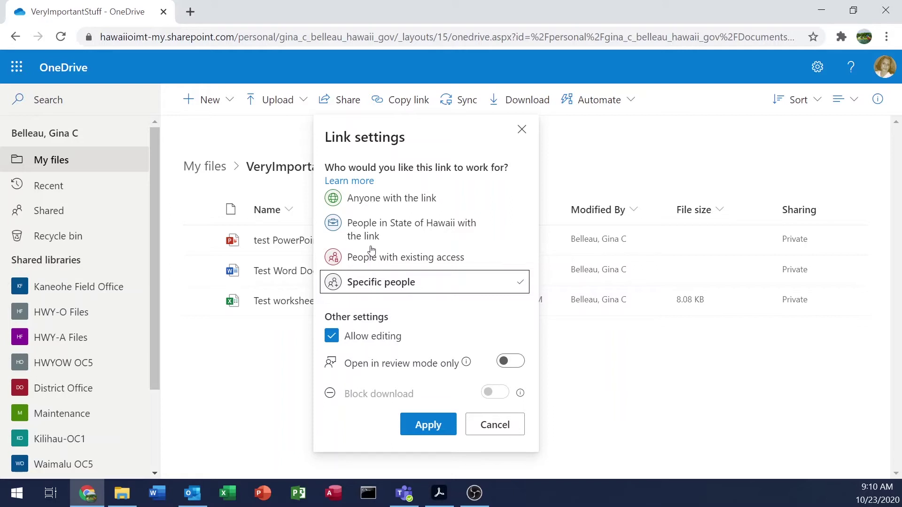
Try a view-only link by disallowing editing, and toggle Block download on and off.
click(334, 340)
click(334, 340)
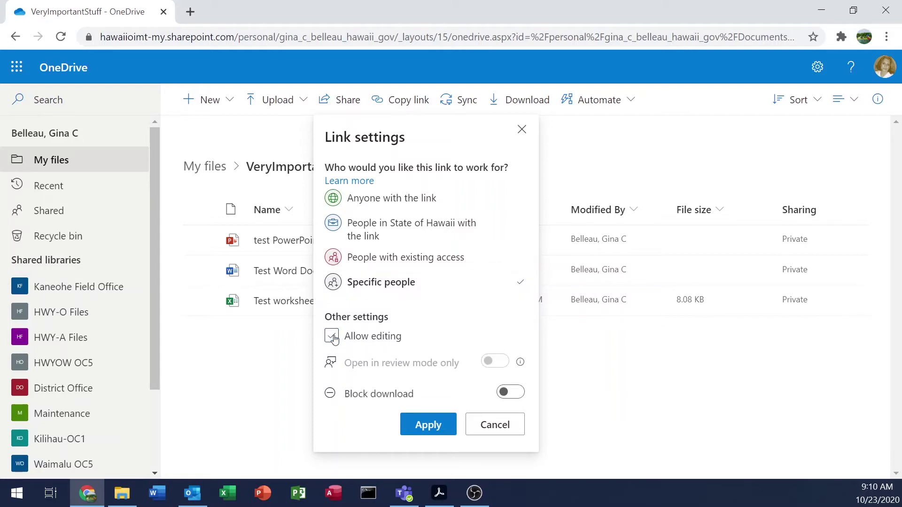
click(332, 339)
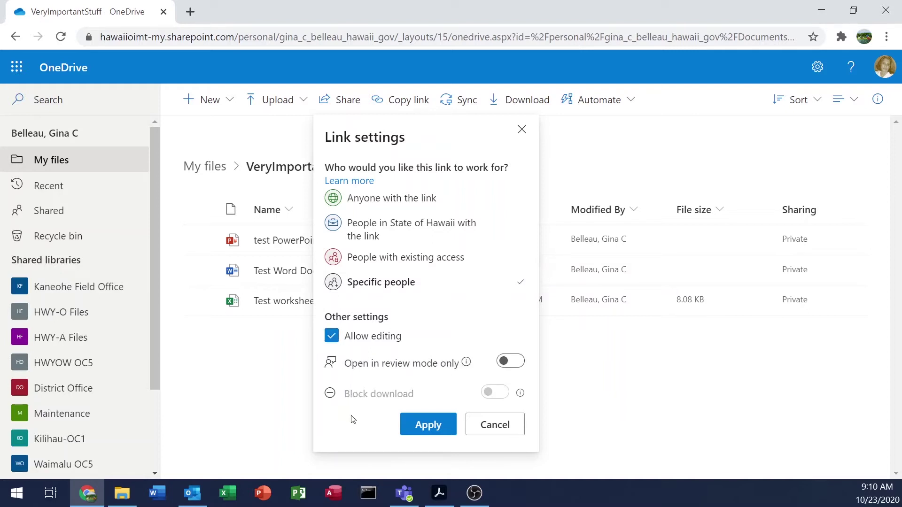
mouse_move(466, 364)
click(332, 336)
click(503, 393)
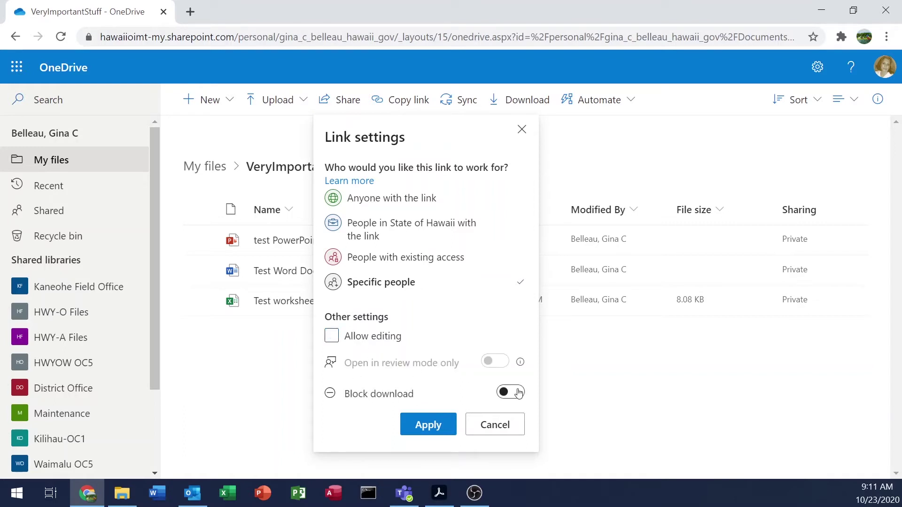
click(512, 393)
Set the link to work for specific people with editing allowed, and apply the link settings.
click(392, 285)
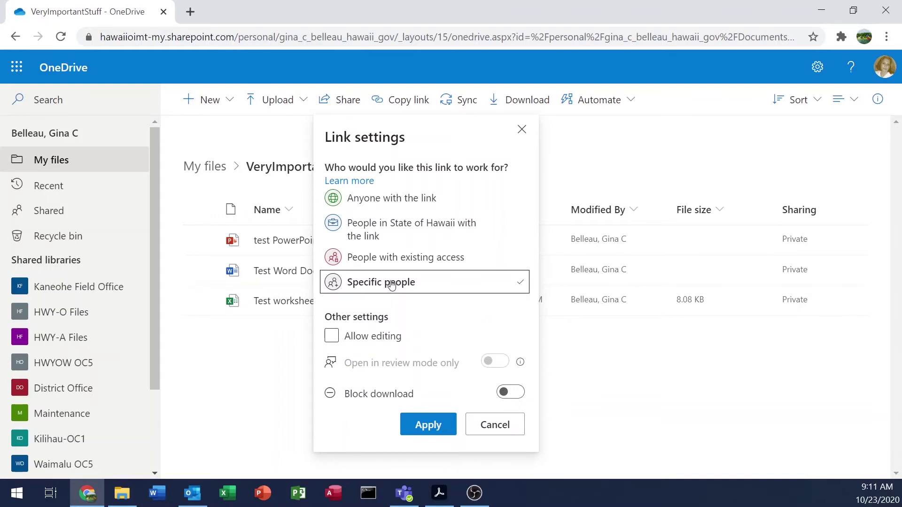
click(331, 337)
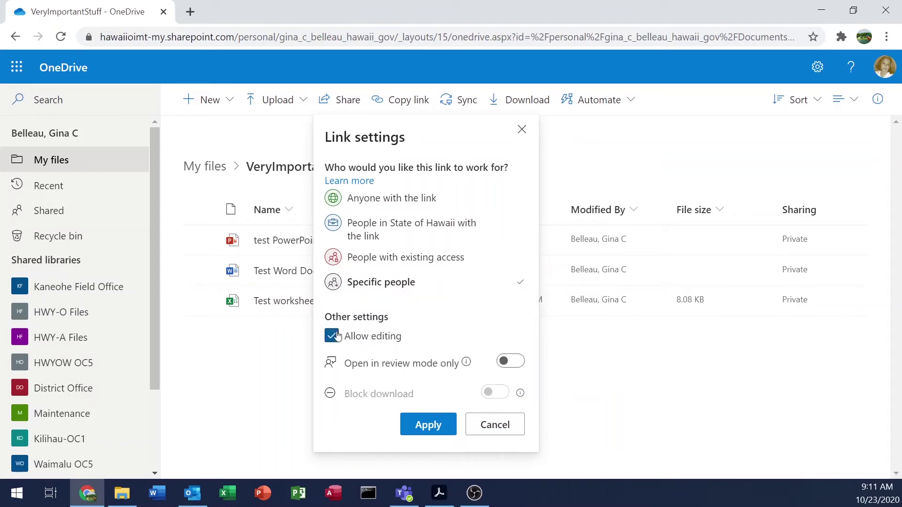
click(429, 426)
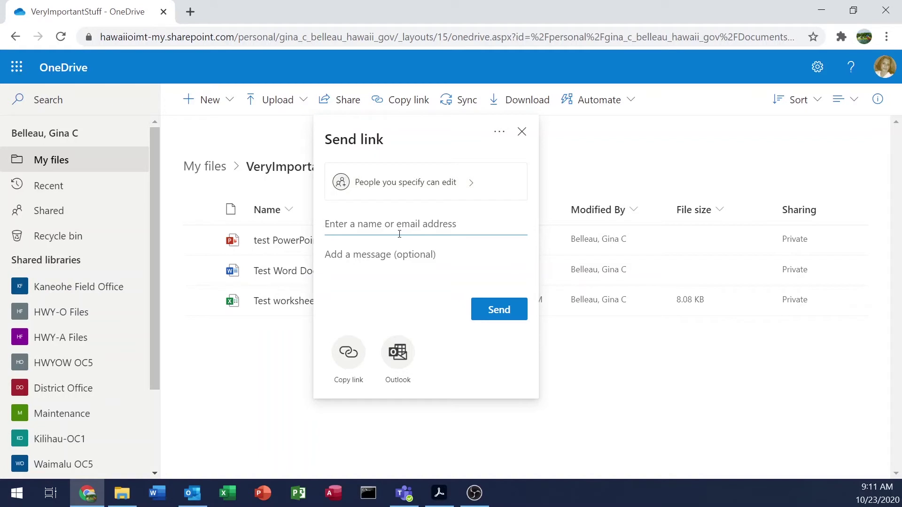
Send the Test Word Document.docx link to the chosen recipient with the message "I want to share this with you".
text(der)
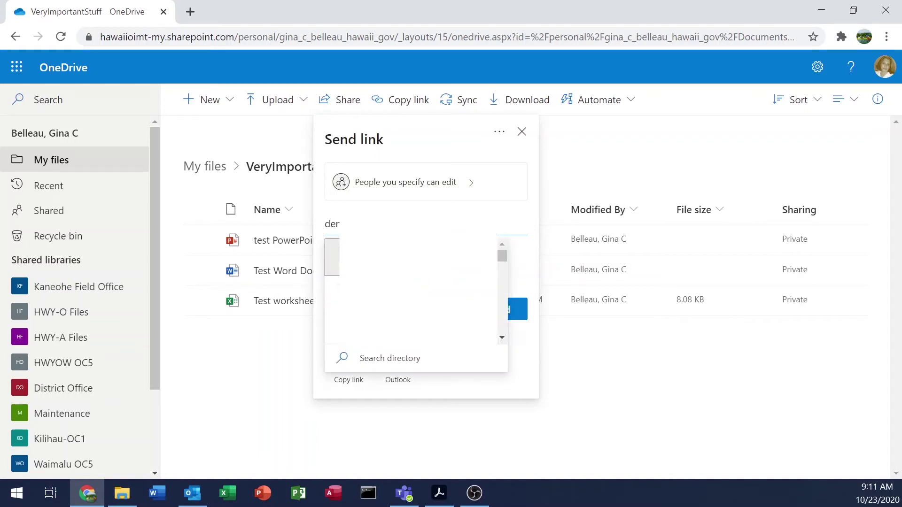
click(398, 262)
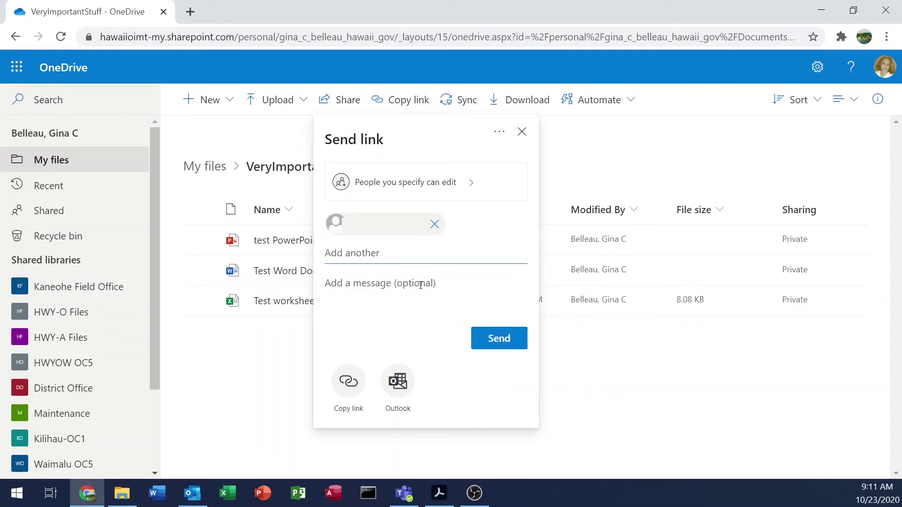
text(I wan)
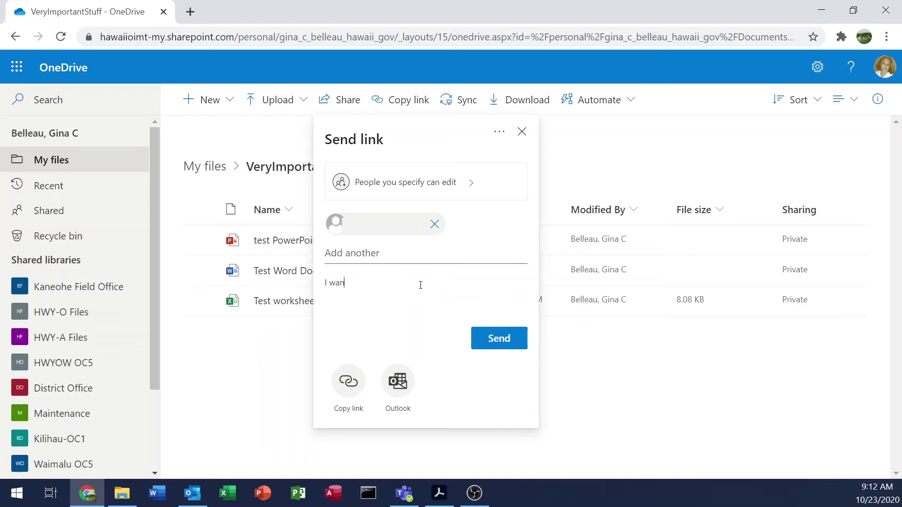
text(t to share this with you)
click(498, 339)
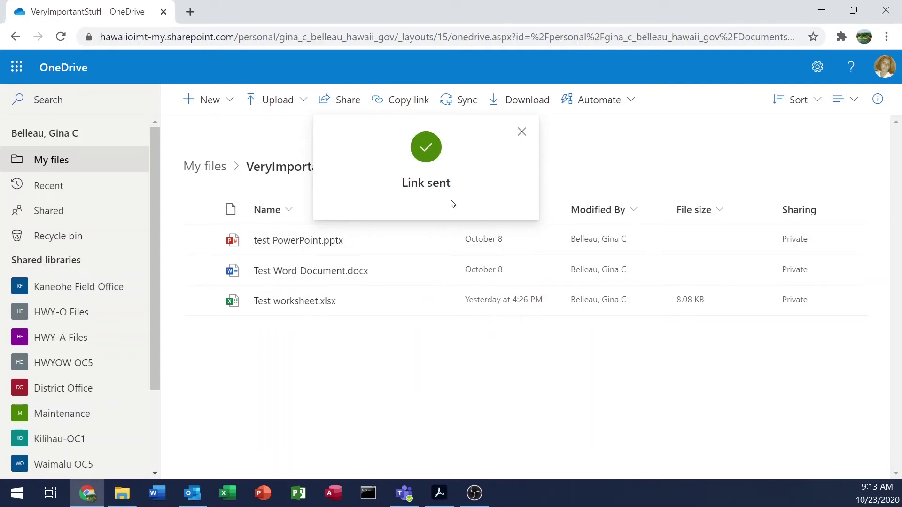
click(522, 132)
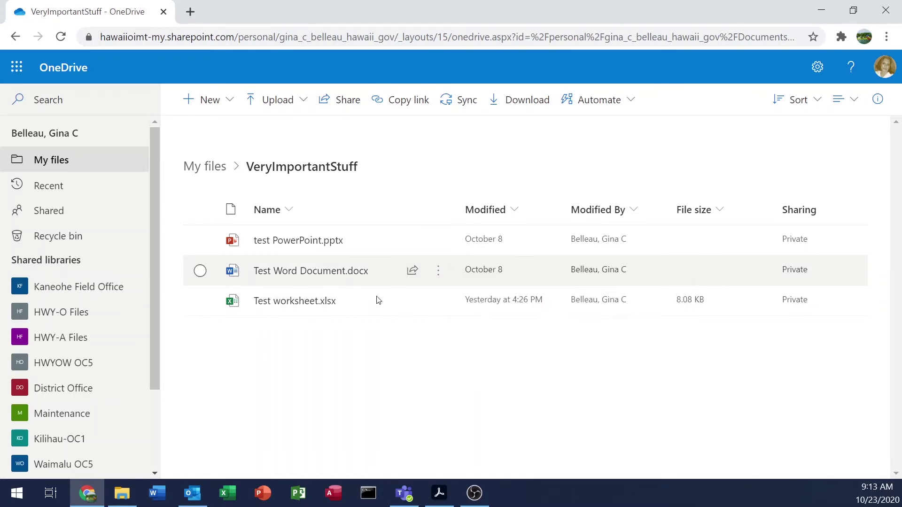
Copy the sharing link that lets specified people edit Test Word Document.docx, and dismiss the link dialog.
click(200, 272)
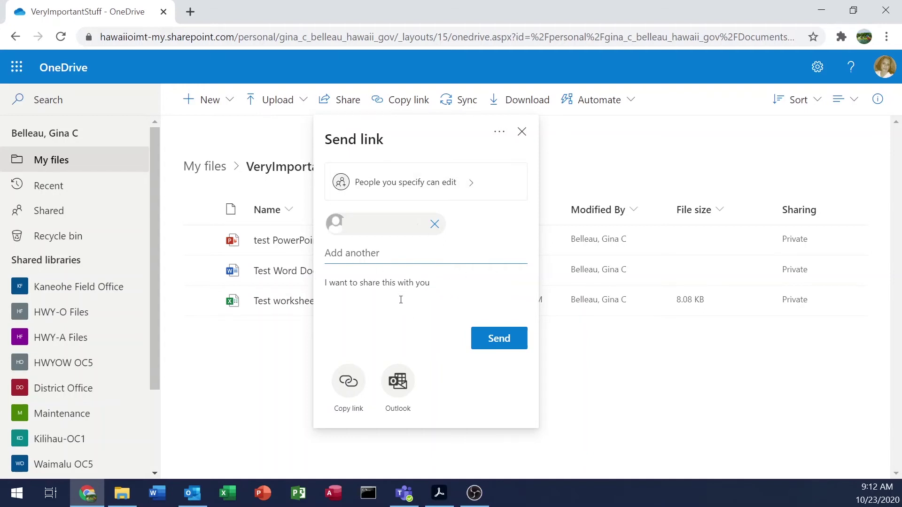
click(349, 382)
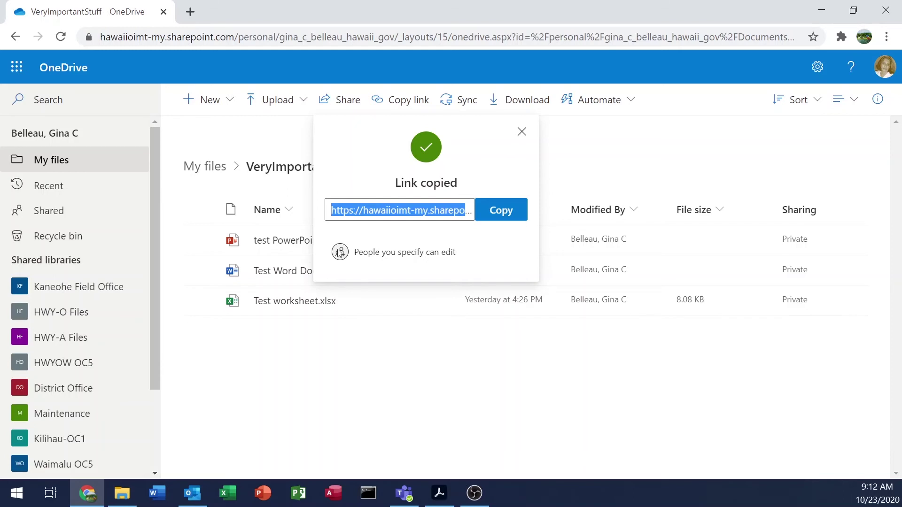
click(501, 212)
click(195, 494)
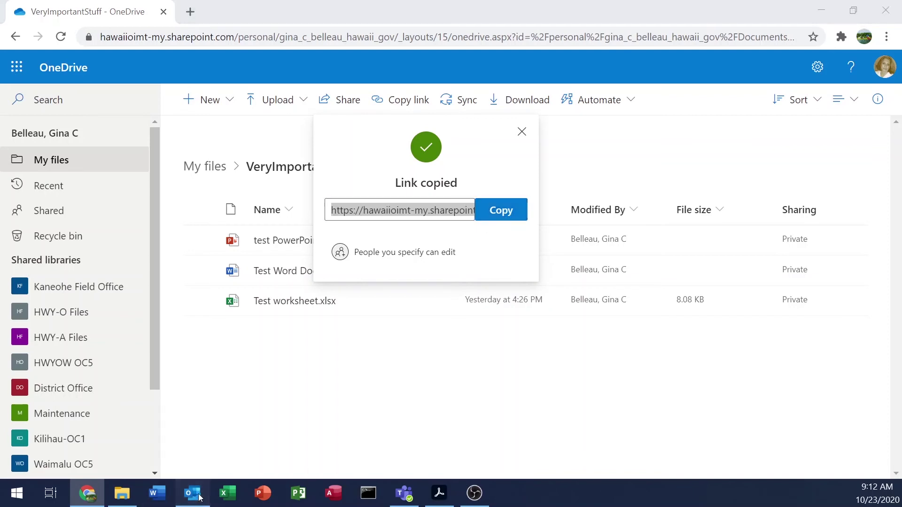
click(195, 495)
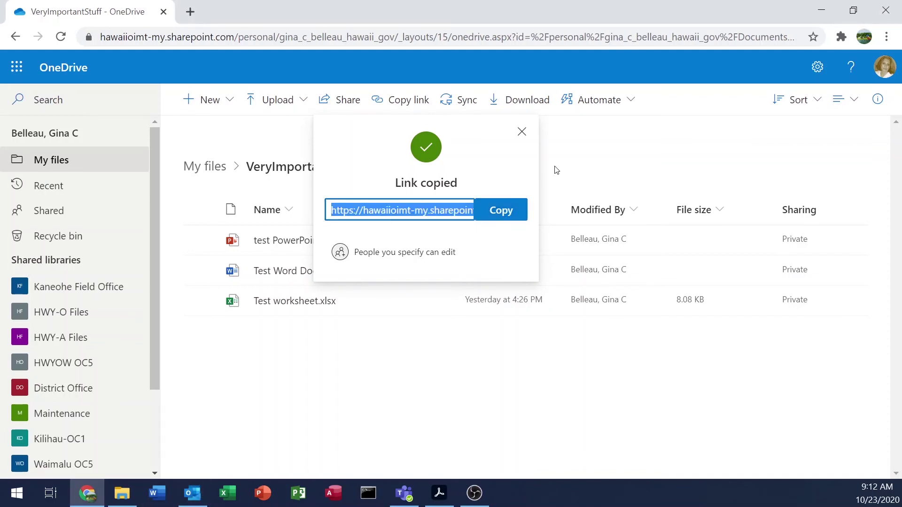
click(522, 132)
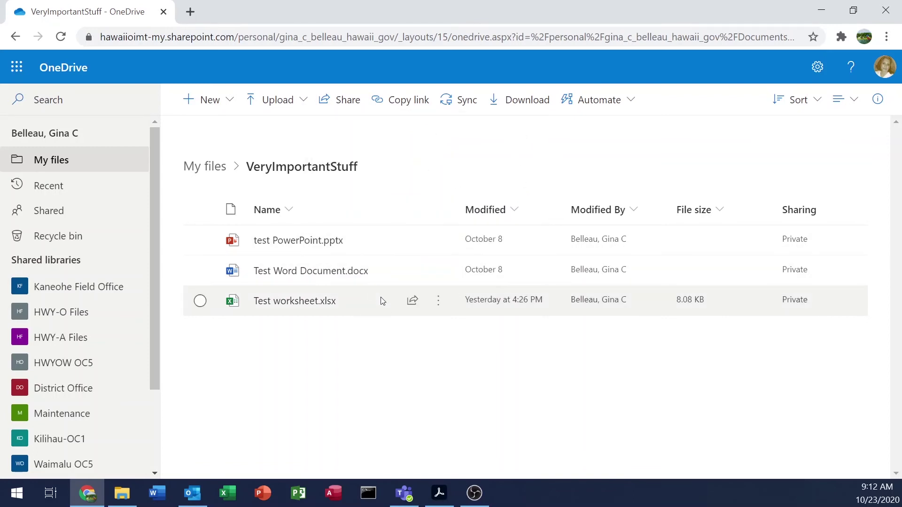
Switch to File Explorer and view the OneDrive sharing options for test PowerPoint.pptx without sending a link.
click(397, 265)
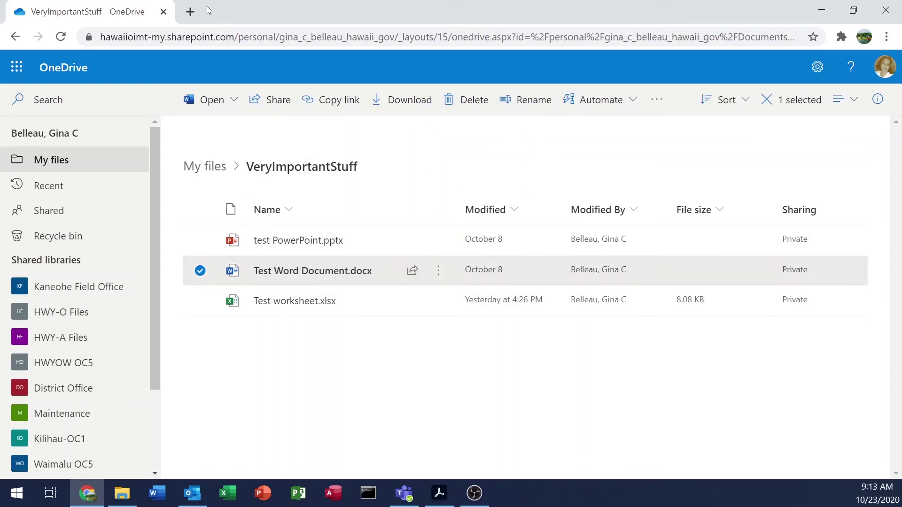
click(819, 9)
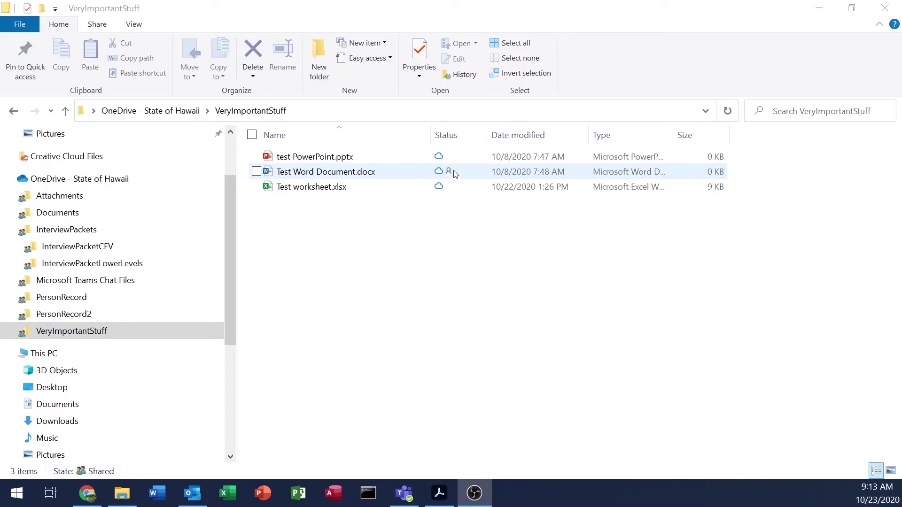
right_click(333, 159)
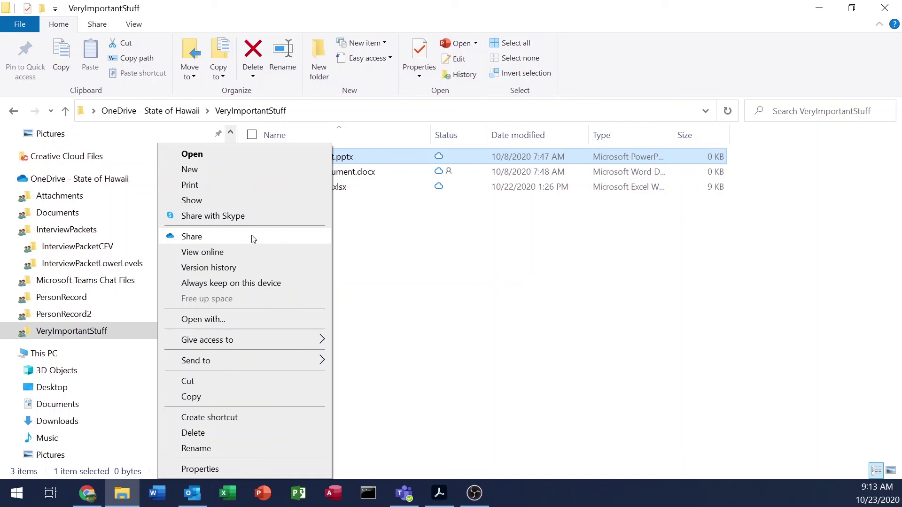
click(191, 237)
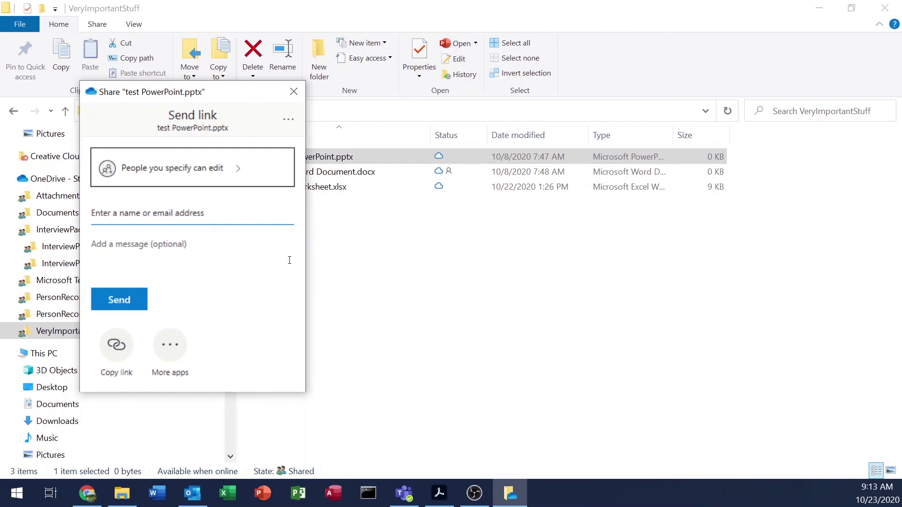
click(295, 92)
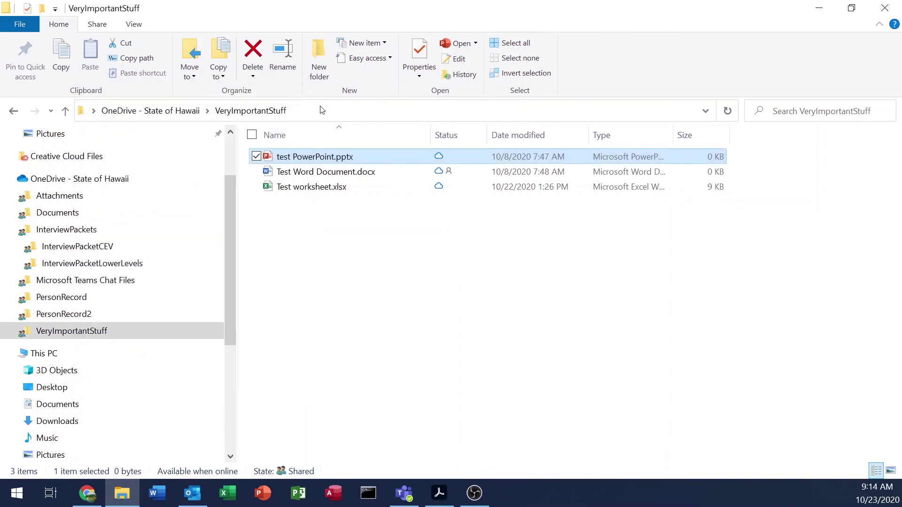